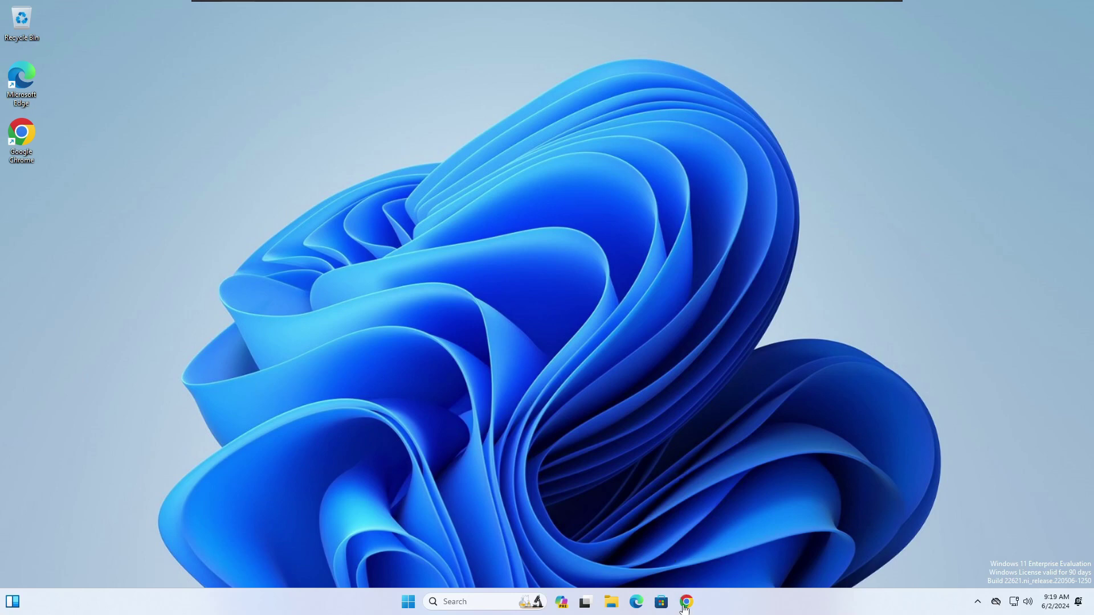
Bring Chrome back and search Google for 'vmware workstation player'.
mouse_move(685, 608)
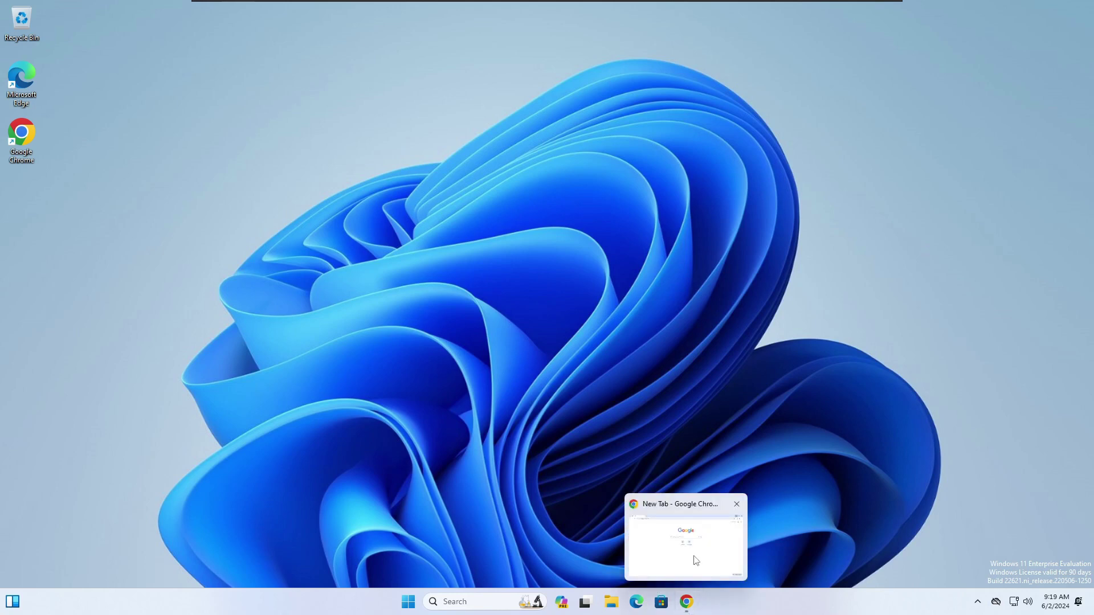
left_click(740, 564)
left_click(421, 212)
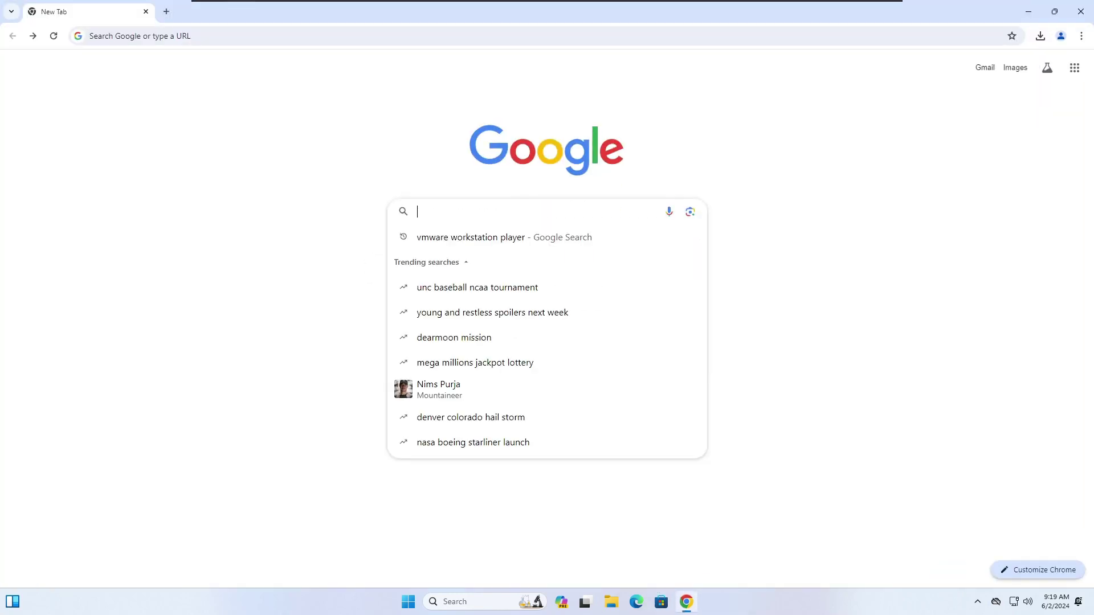
left_click(477, 243)
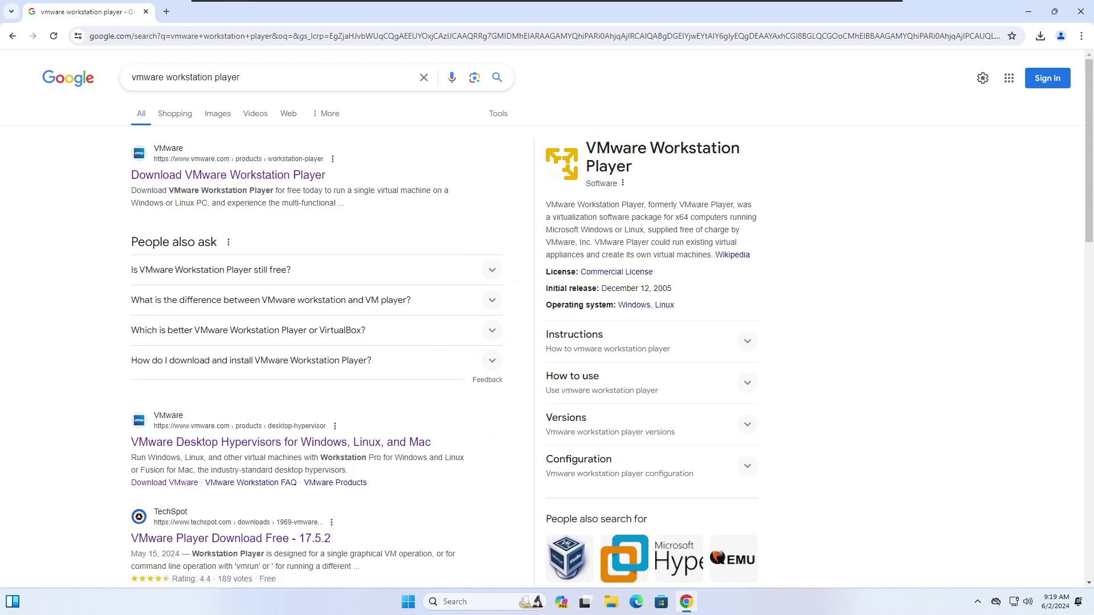
scroll(295, 282, "down", 4)
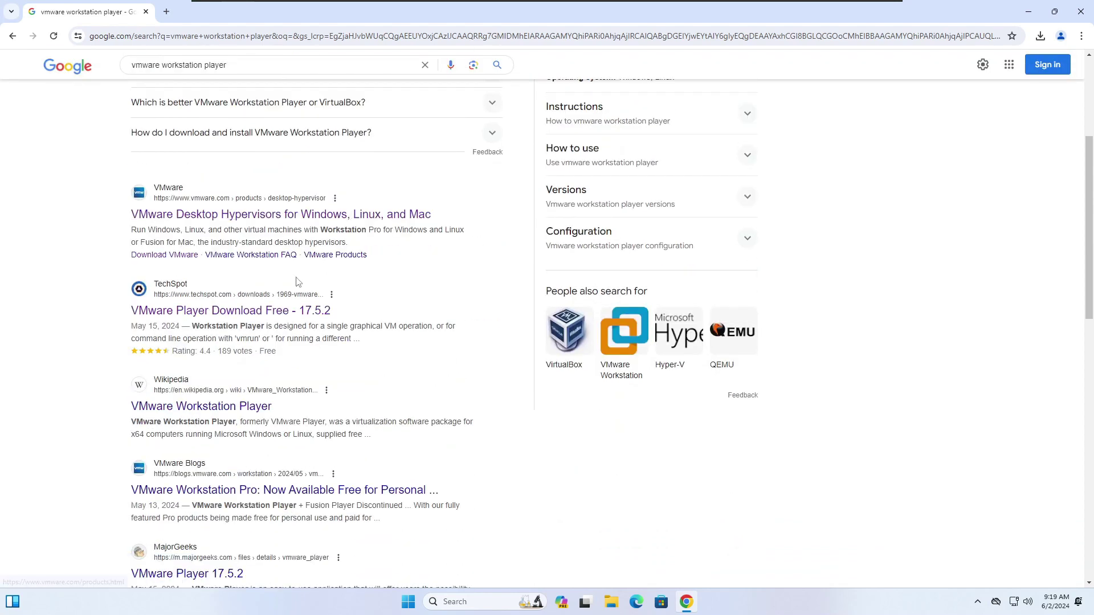
scroll(296, 282, "down", 1)
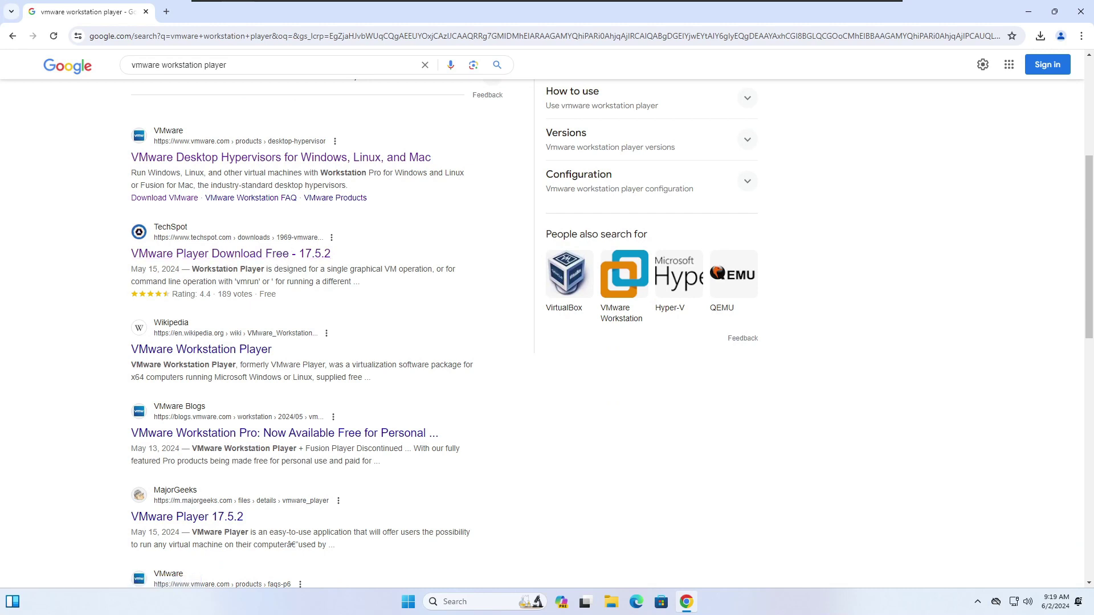
Open TechSpot's VMware Player 17.5.2 page, download the Windows installer, and check its progress.
left_click(229, 258)
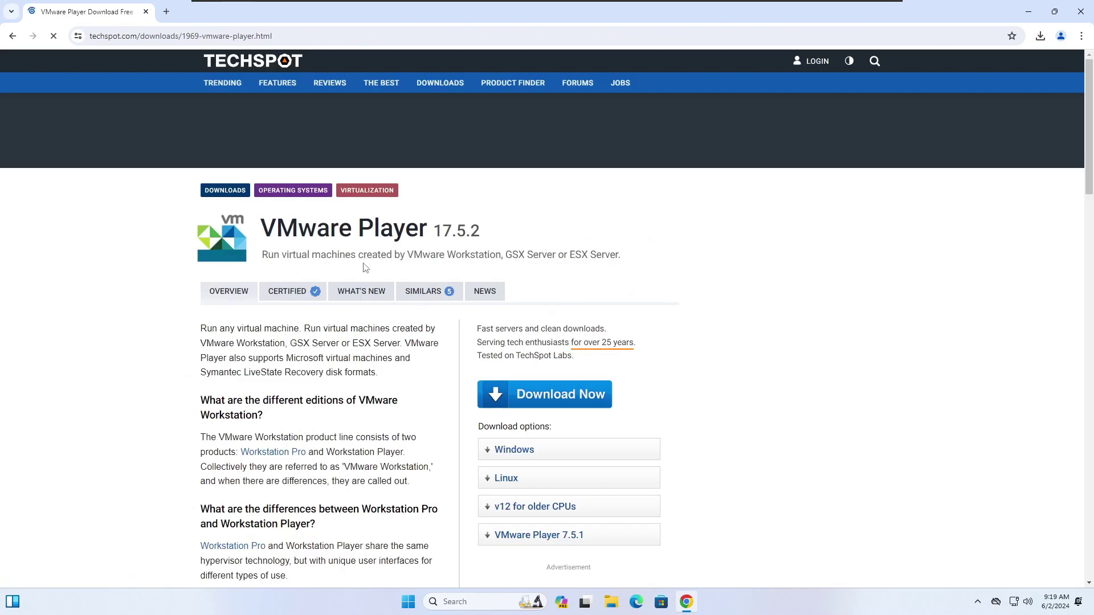
scroll(545, 297, "down", 1)
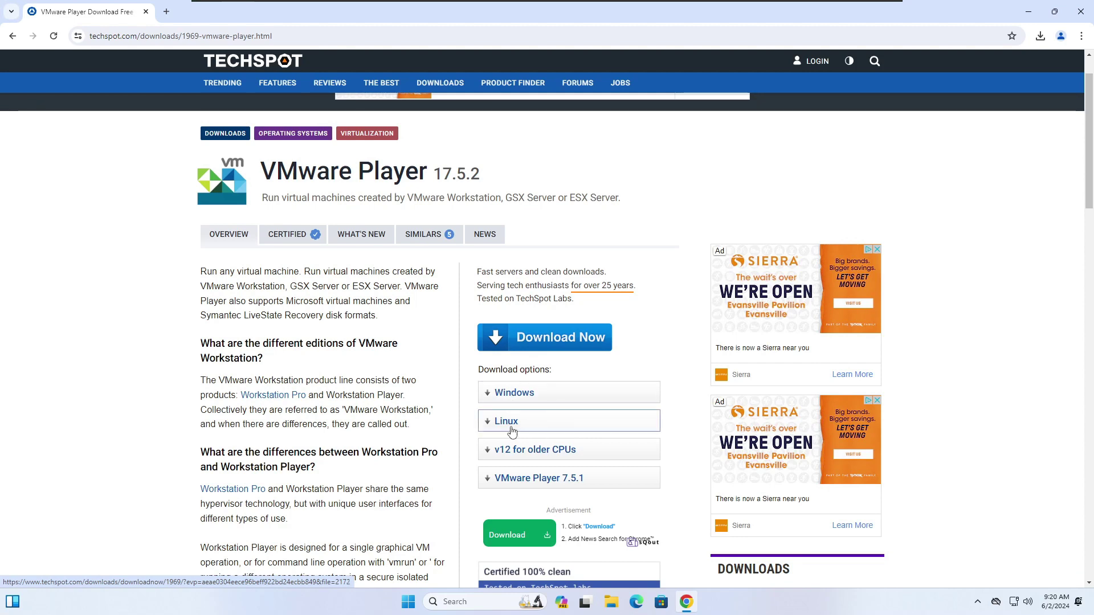
left_click(515, 398)
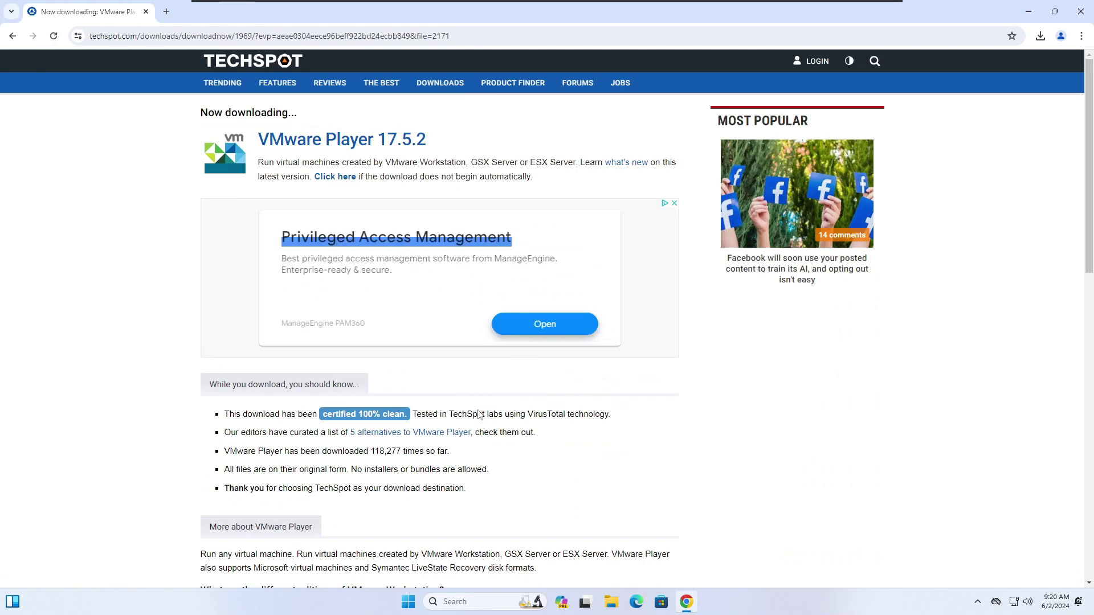
scroll(518, 387, "down", 2)
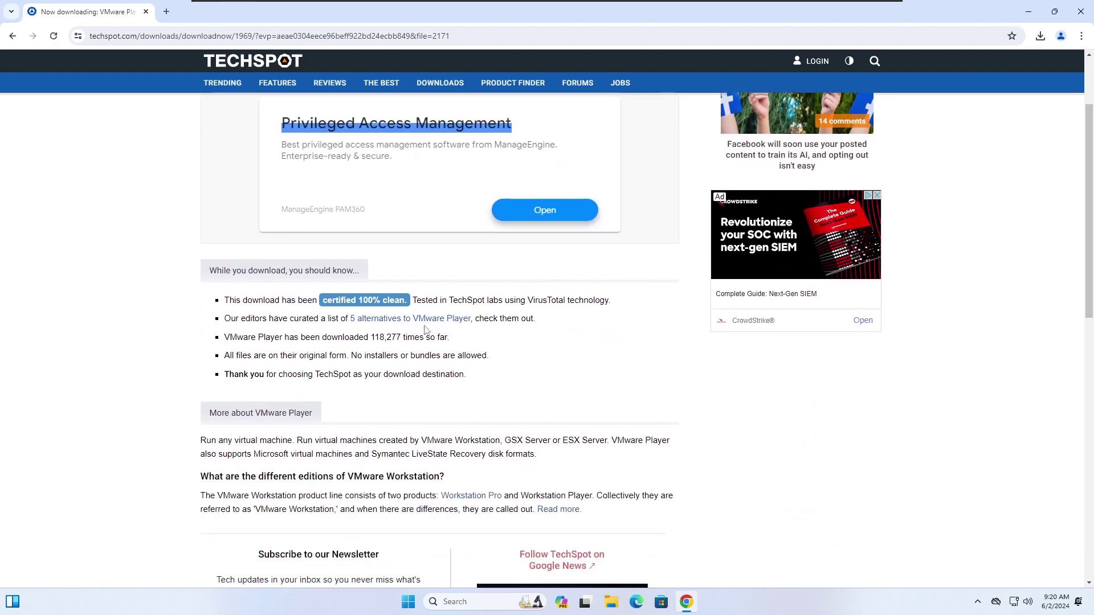
scroll(415, 371, "up", 2)
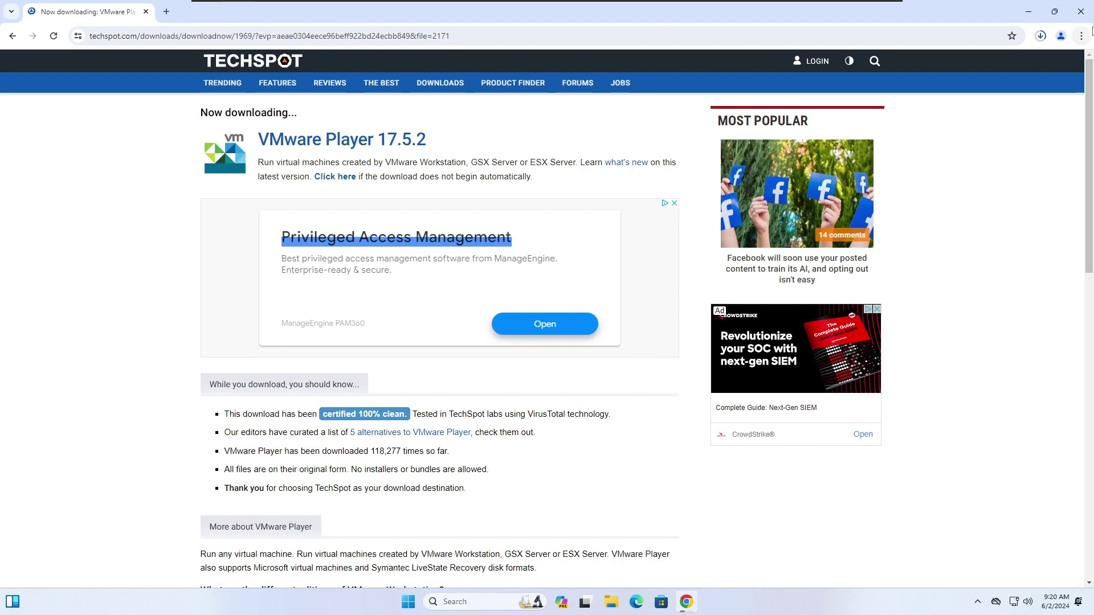
left_click(1039, 36)
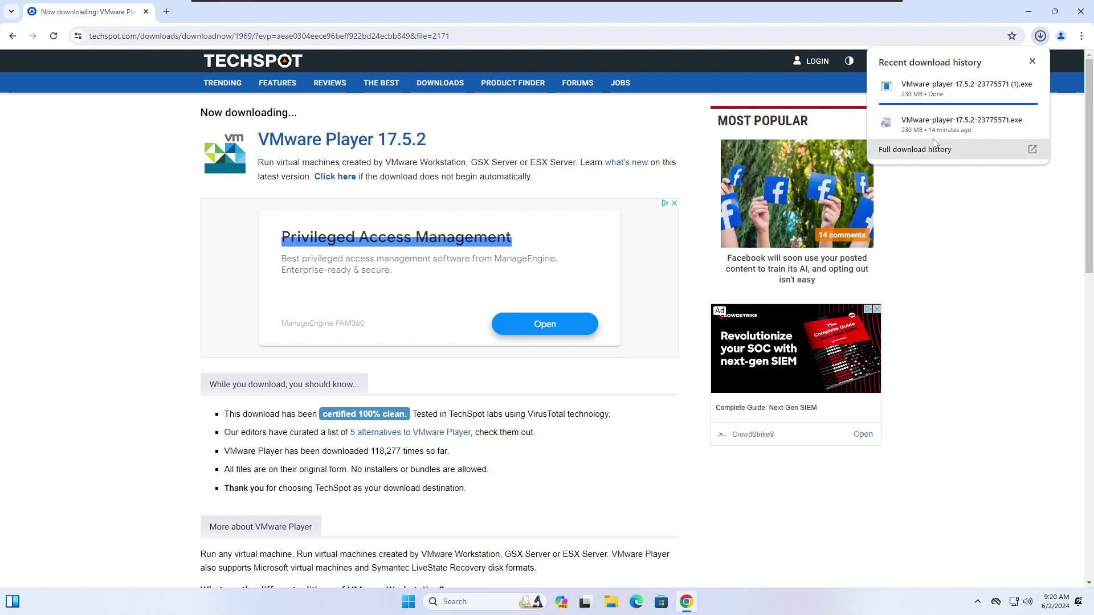
Run the downloaded VMware-player .exe and approve the User Account Control prompt.
left_click(940, 93)
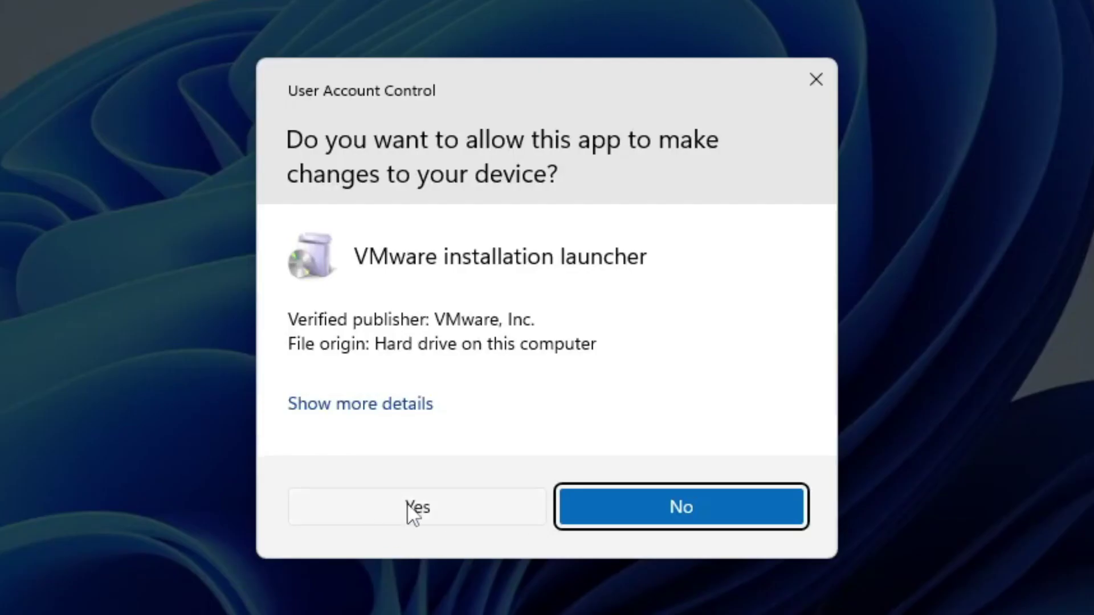
left_click(407, 502)
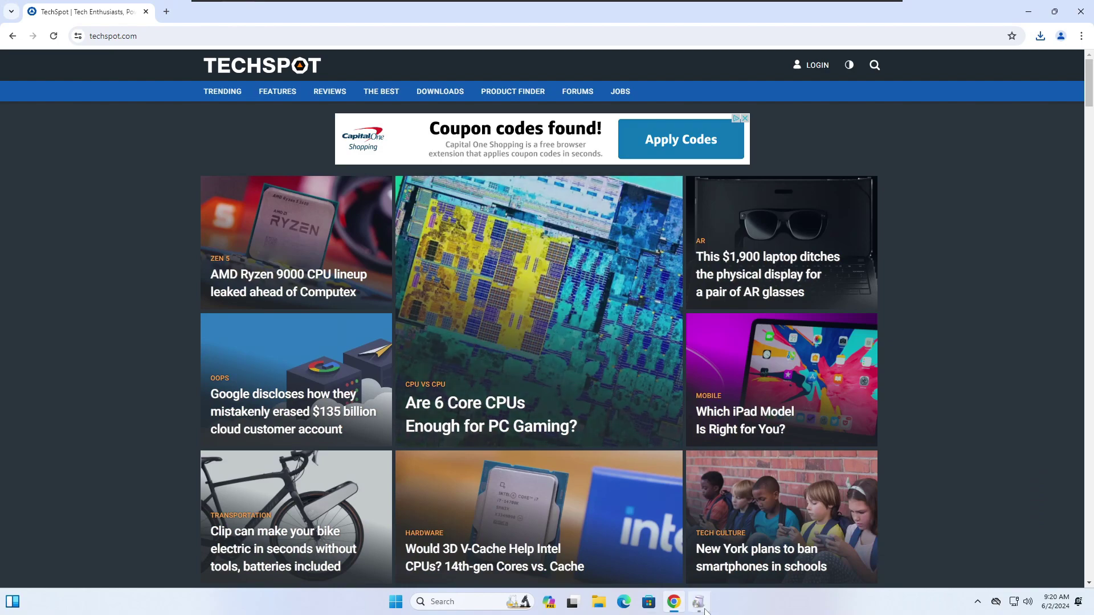
mouse_move(699, 602)
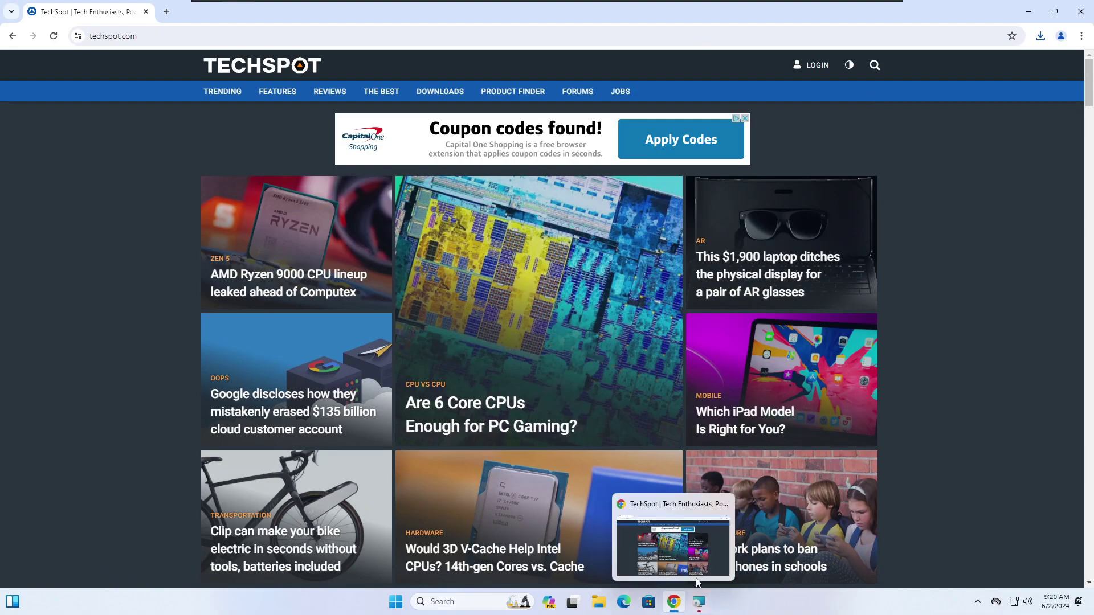
Bring the setup window forward, pass the welcome page, and accept the License Agreement terms.
left_click(692, 527)
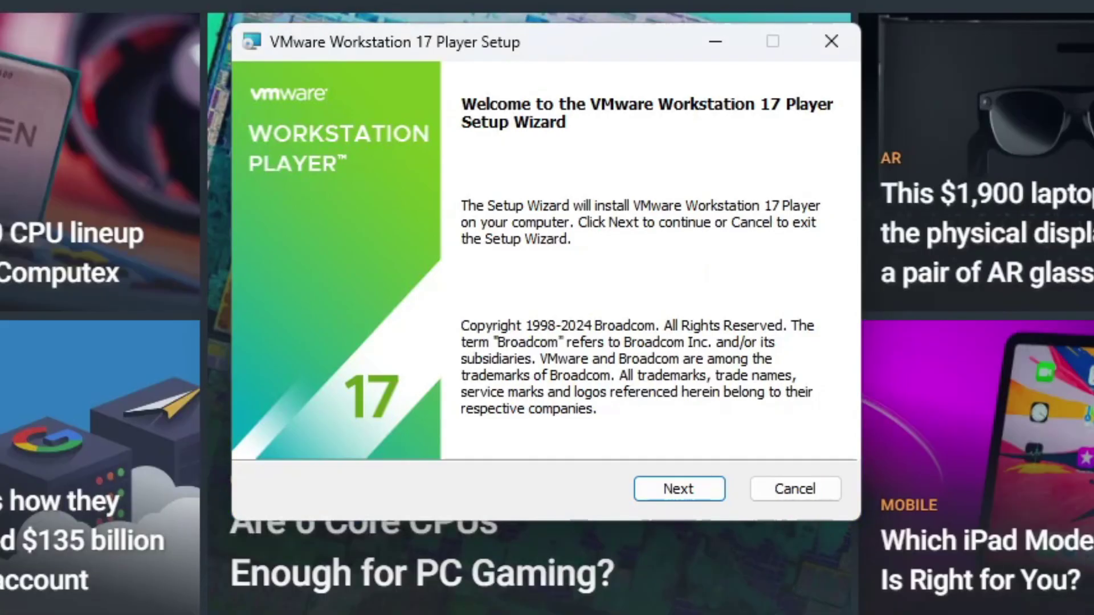
left_click(677, 494)
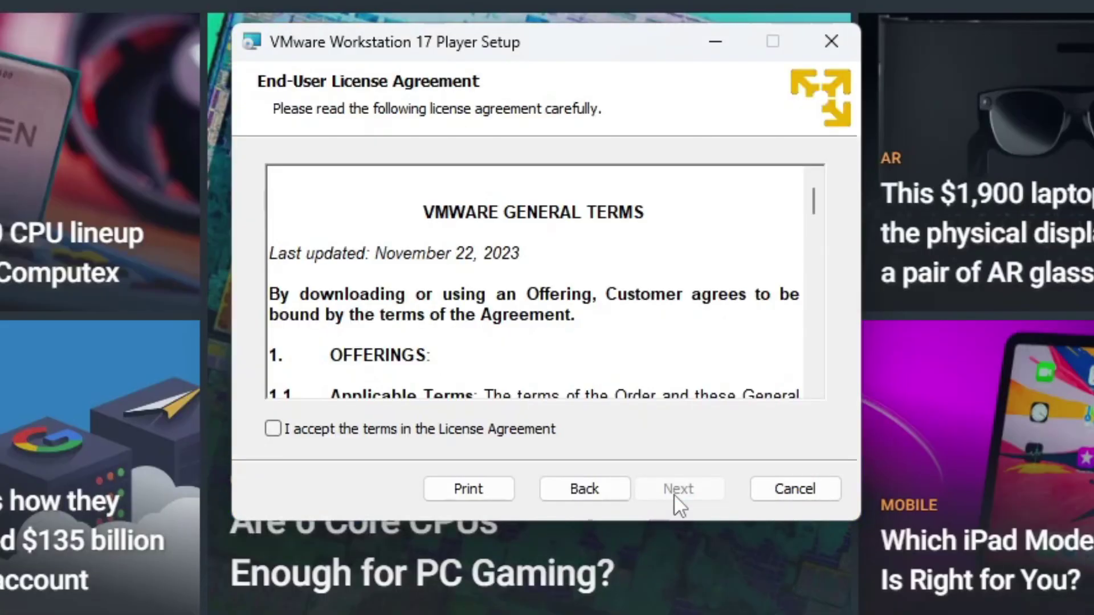
left_click(273, 429)
scroll(533, 282, "down", 10)
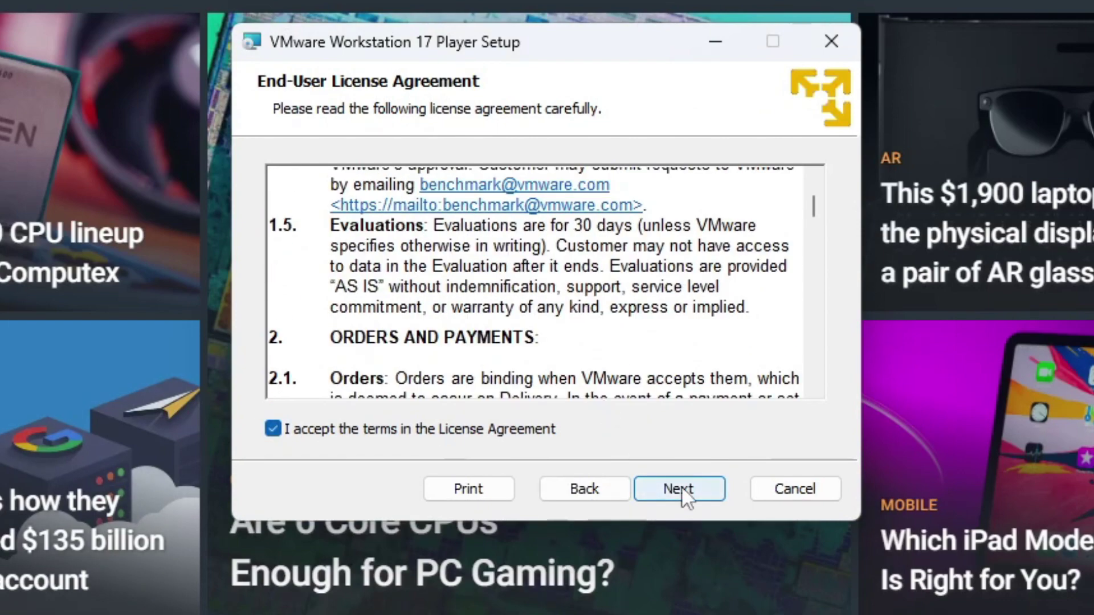
left_click(681, 487)
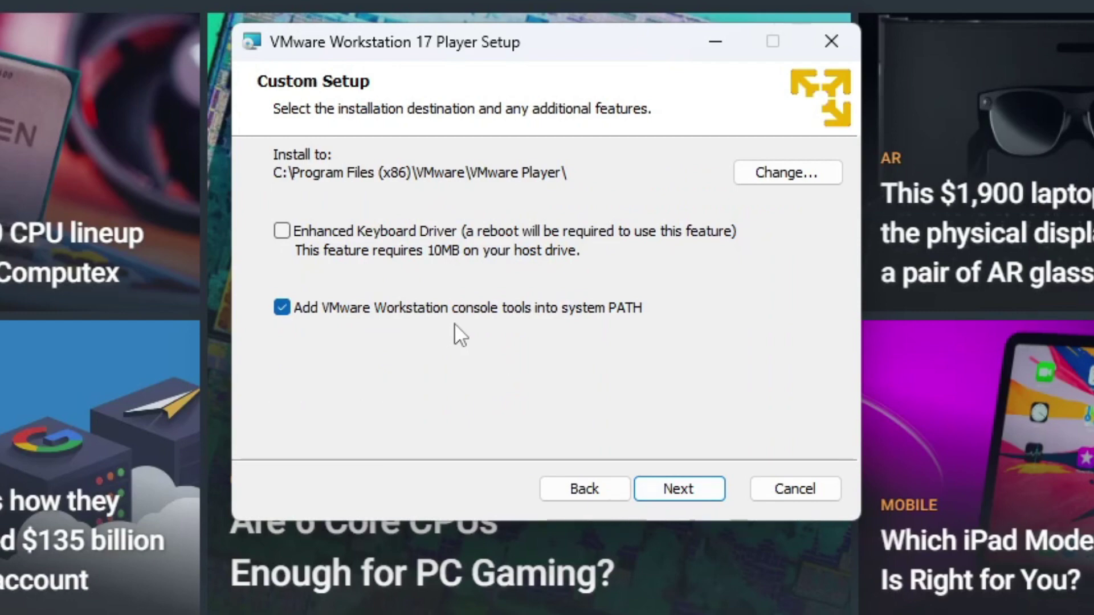
Keep the default install path, disable update checks and CEIP, and keep only the Desktop shortcut.
left_click(673, 498)
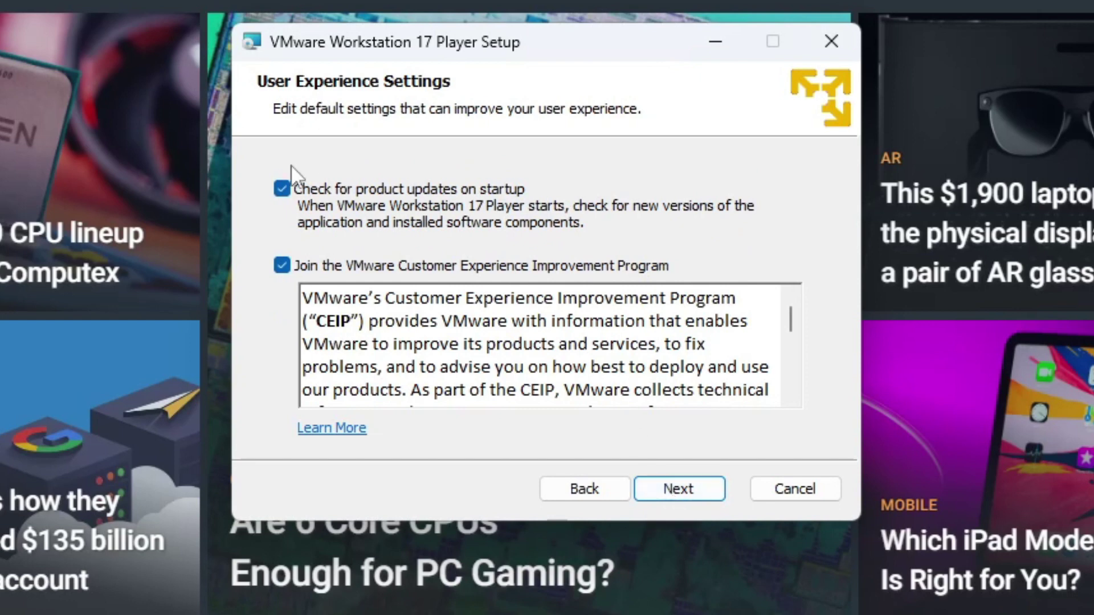
left_click(281, 188)
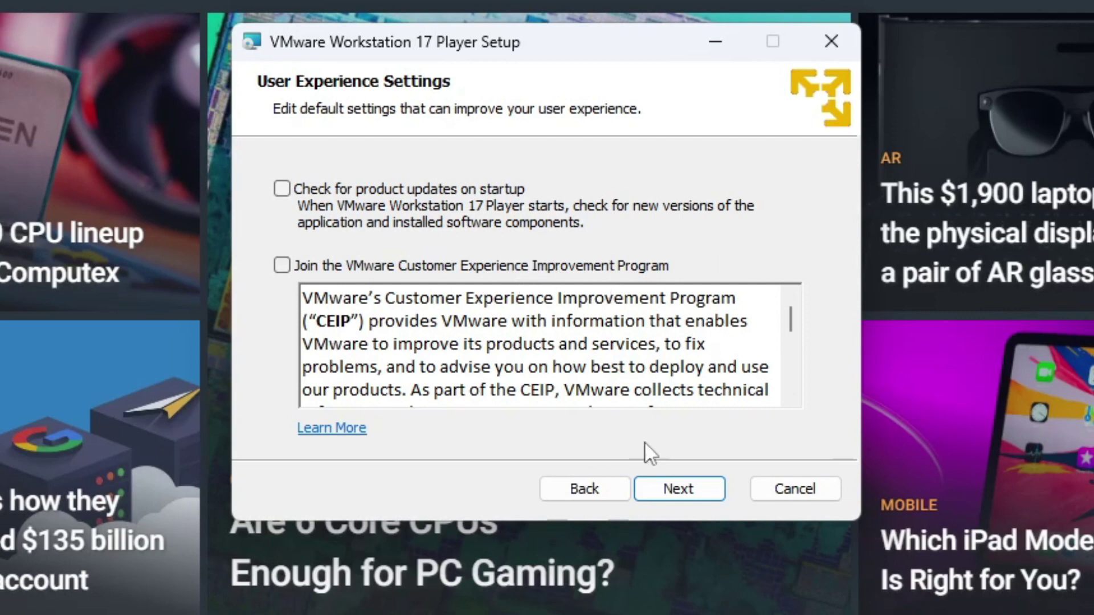
left_click(670, 494)
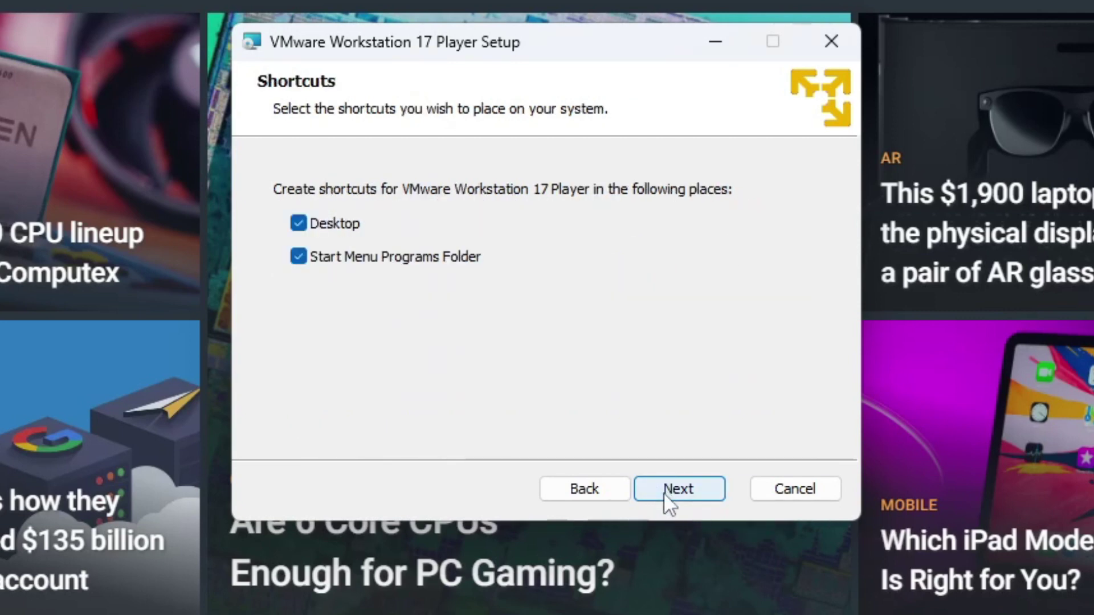
left_click(297, 255)
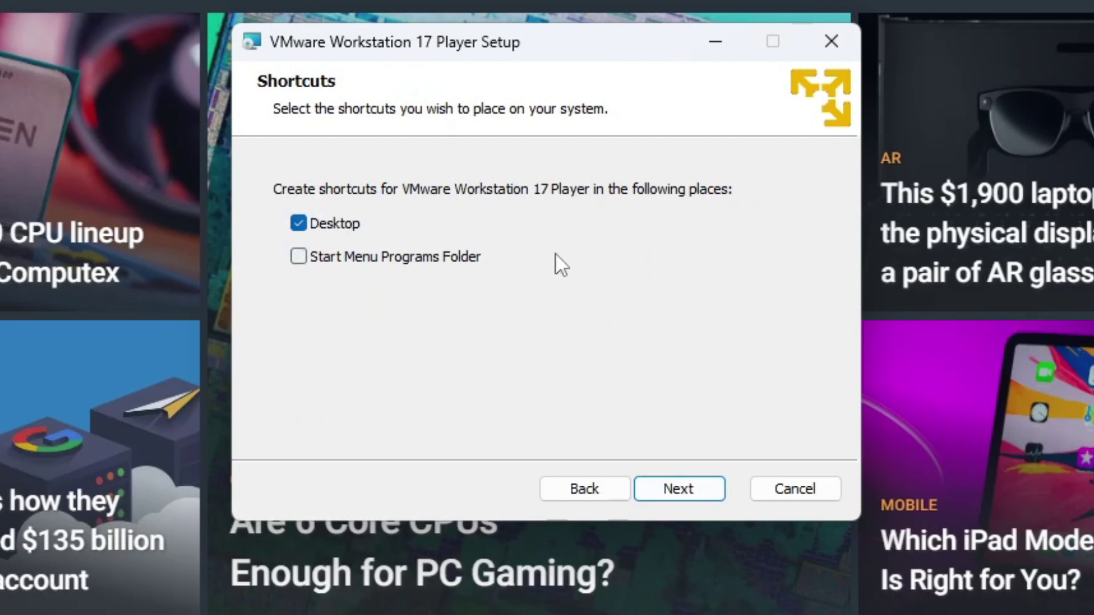
left_click(676, 492)
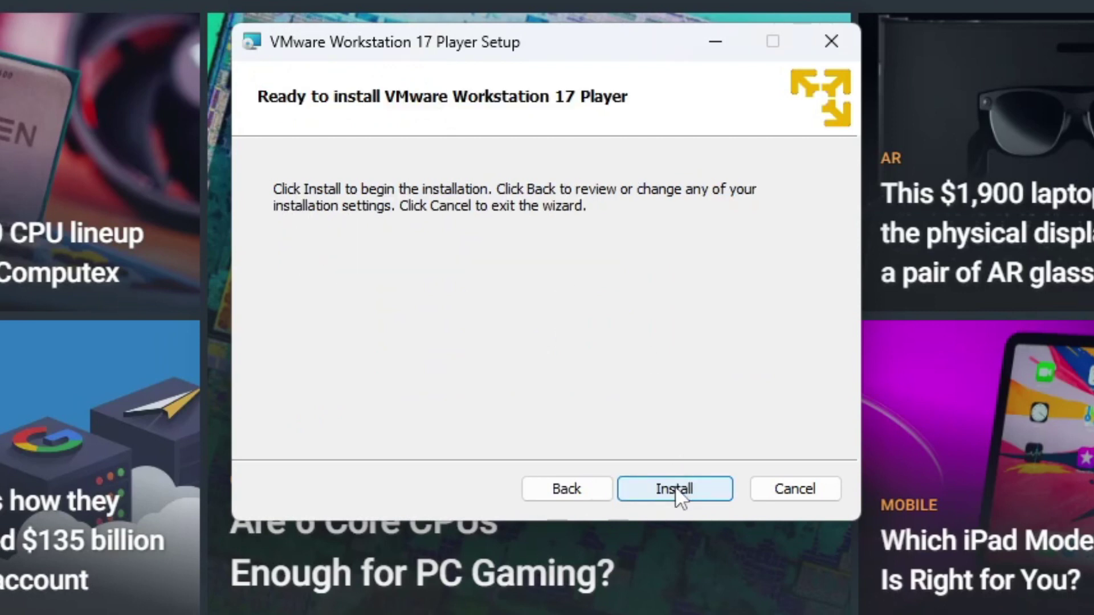
Install VMware Workstation 17 Player and click Finish once it completes.
left_click(678, 490)
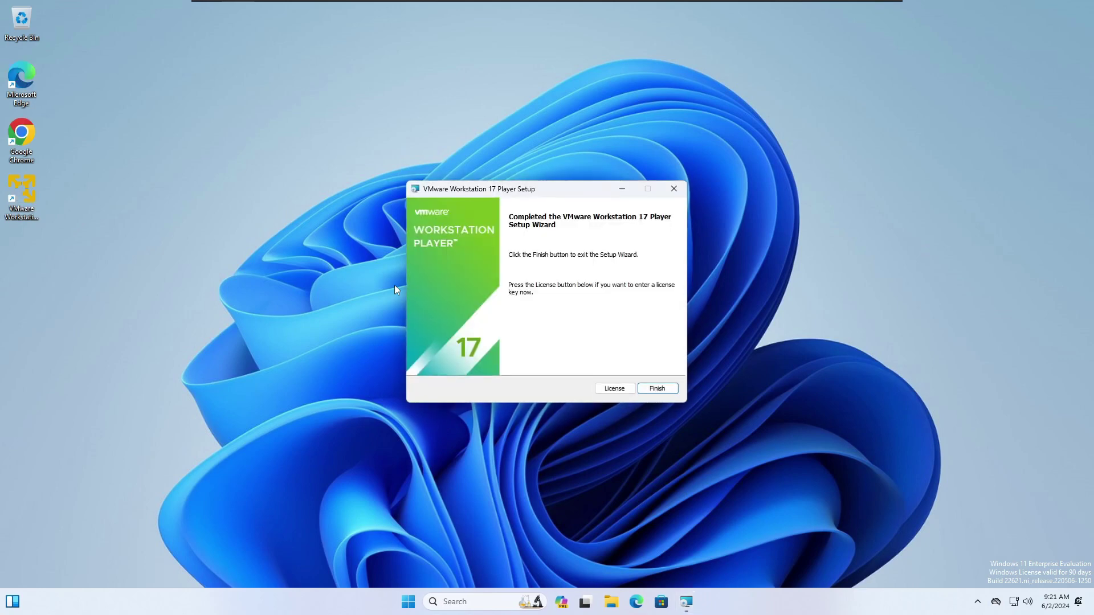
left_click(657, 389)
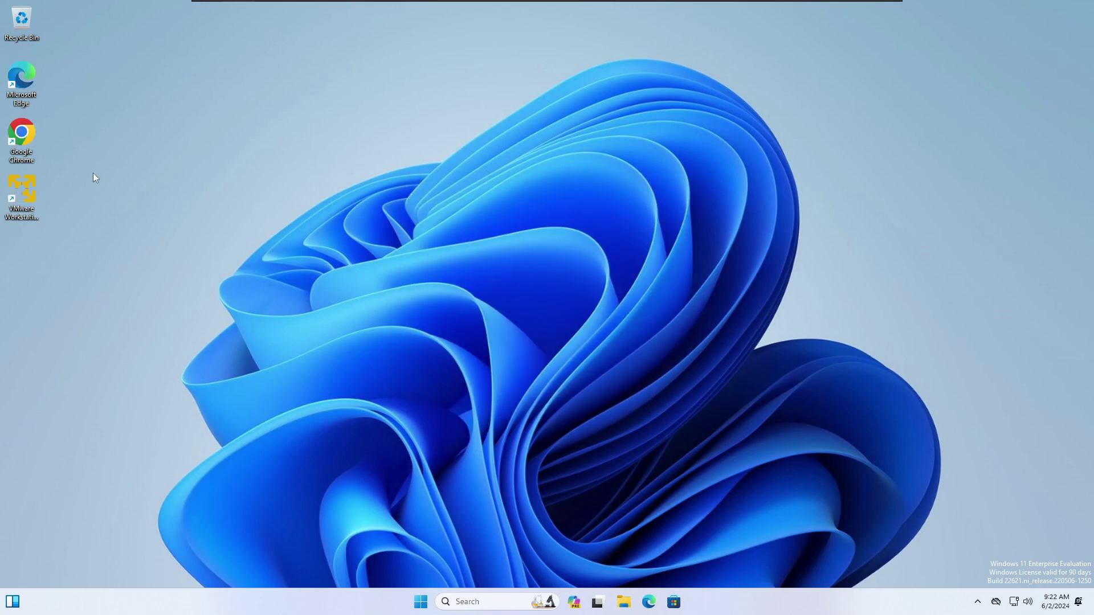
Launch VMware Workstation 17 Player from its desktop shortcut.
double_click(22, 196)
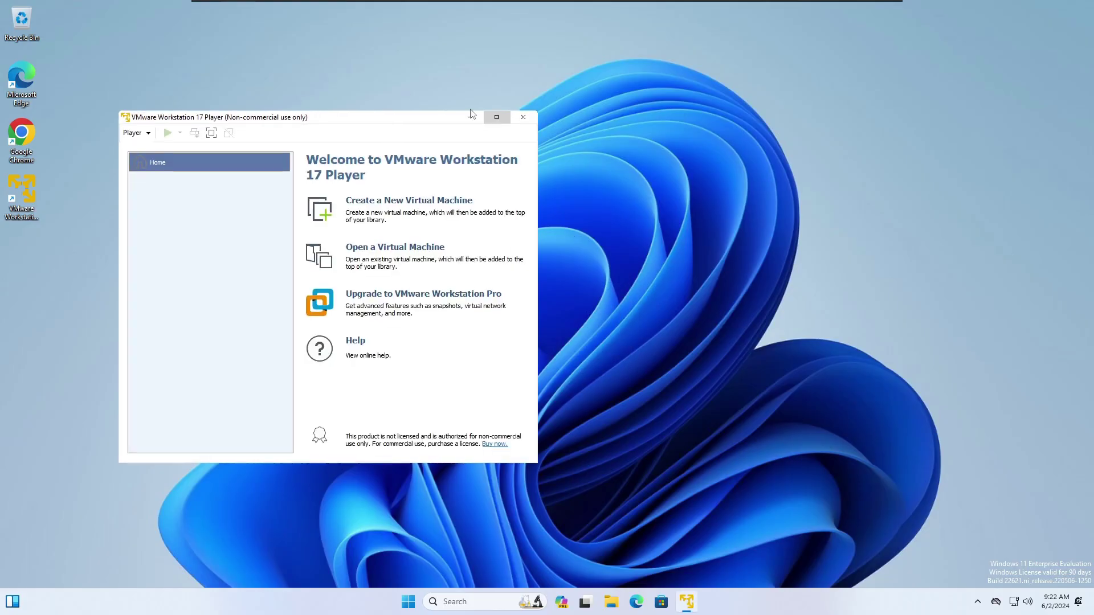
Centre the Player window, open the New Virtual Machine Wizard, select the ISO option, then cancel.
left_click_drag(367, 122, 563, 113)
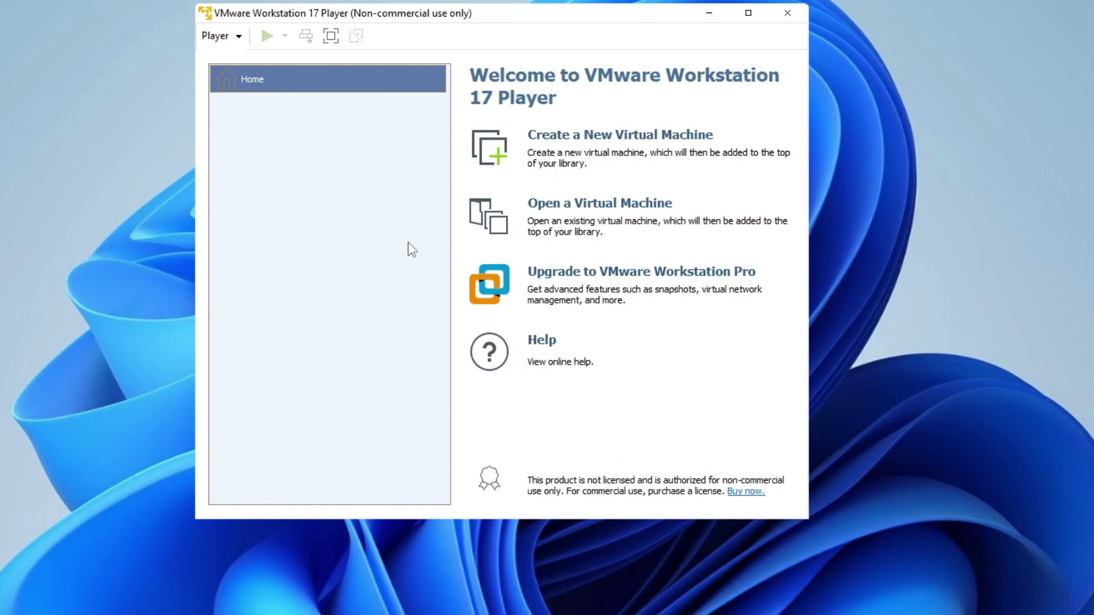
left_click(578, 137)
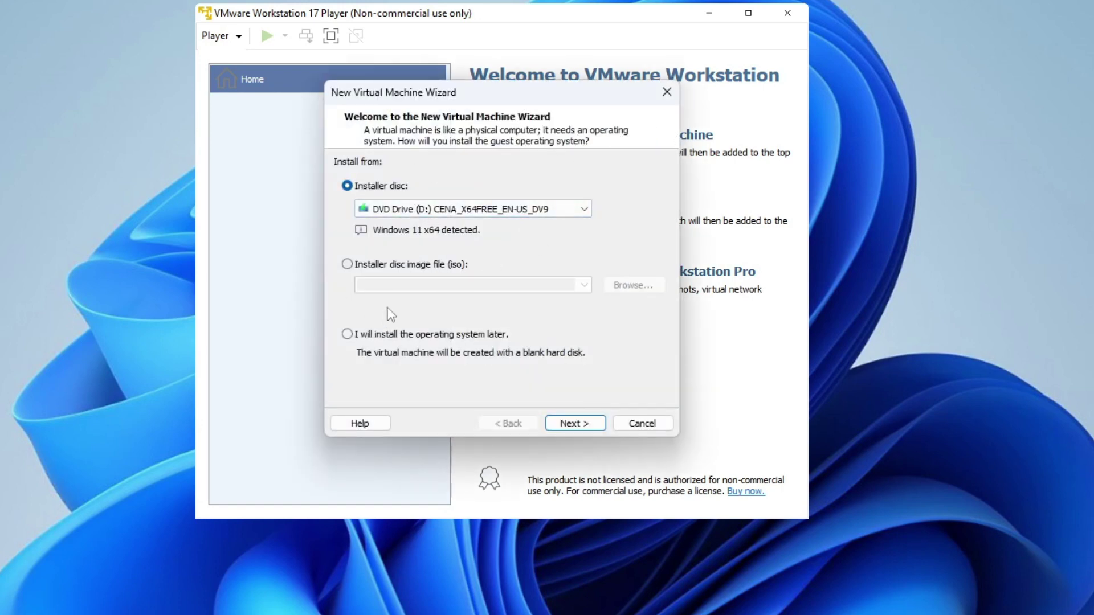
left_click(358, 265)
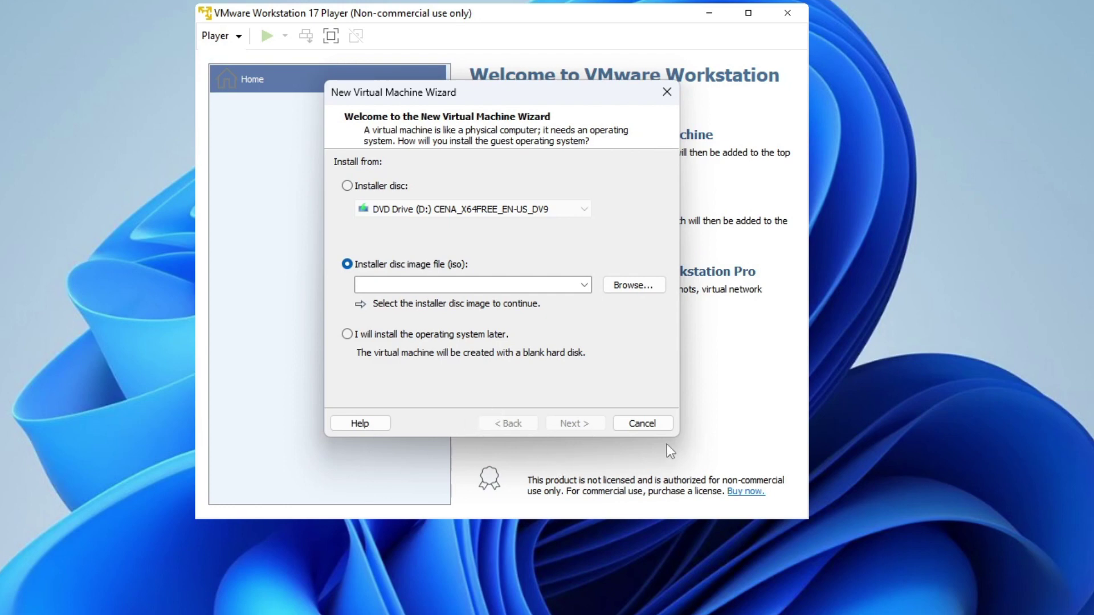
left_click(638, 423)
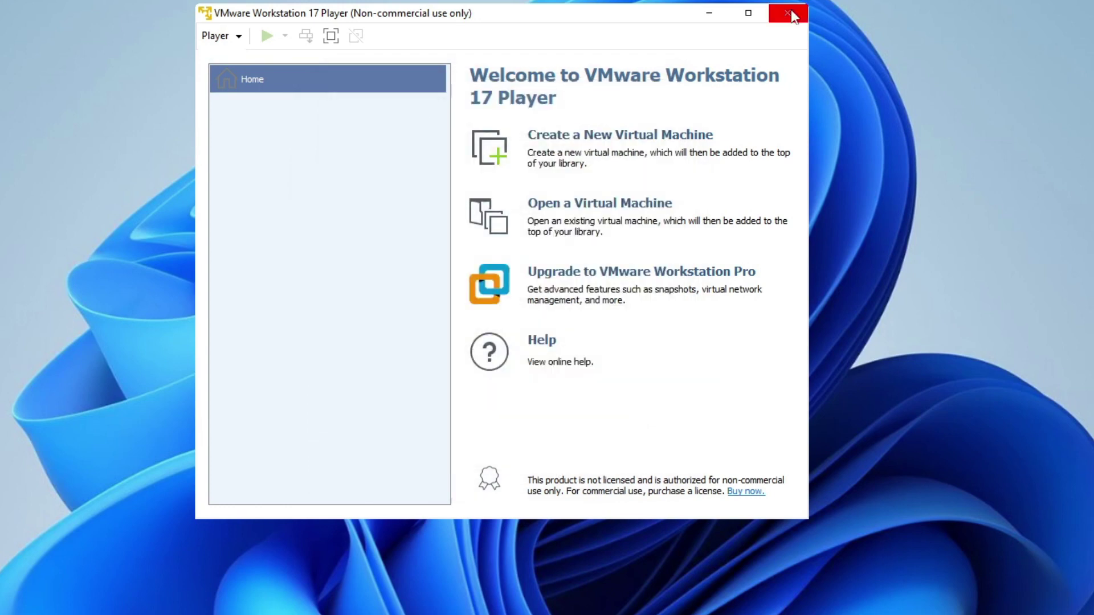